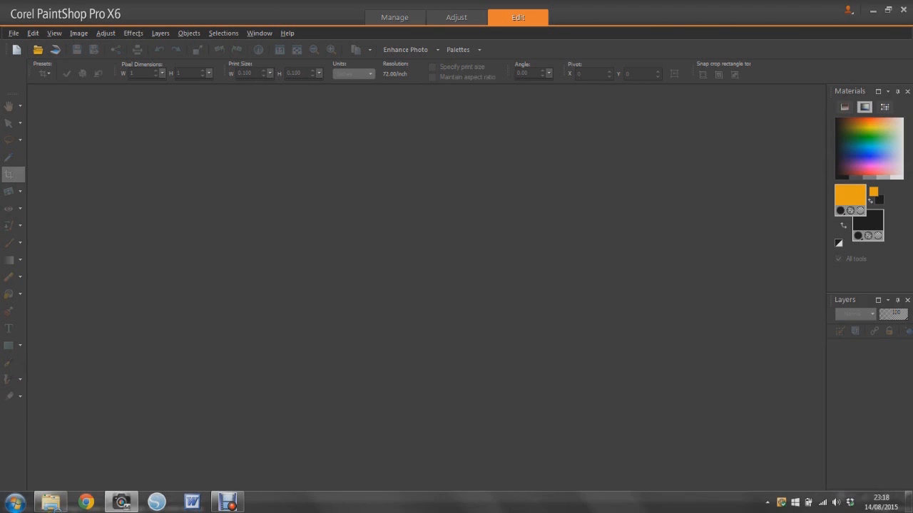
- Open process.jpg from the Portraits pictures folder for editing and show the whole photo
click(50, 502)
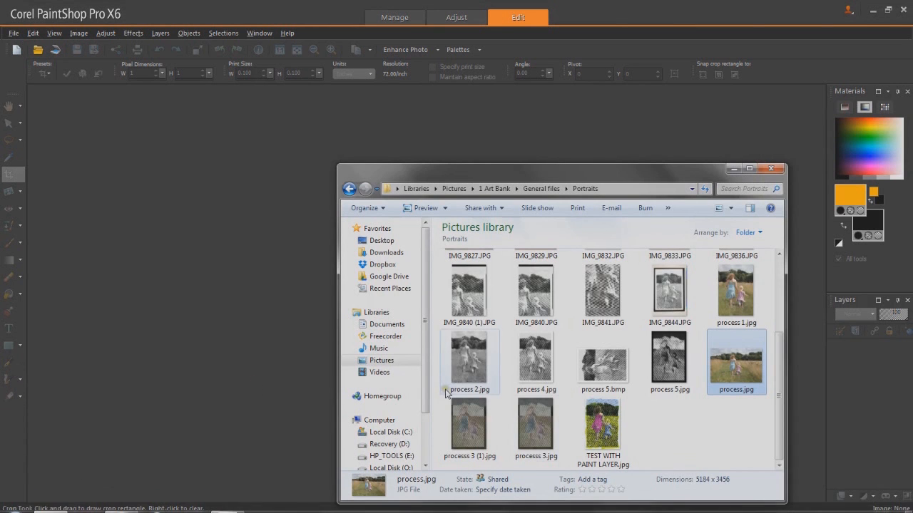
mouse_move(748, 353)
mouse_down()
mouse_move(392, 314)
mouse_move(204, 311)
mouse_move(205, 295)
mouse_up()
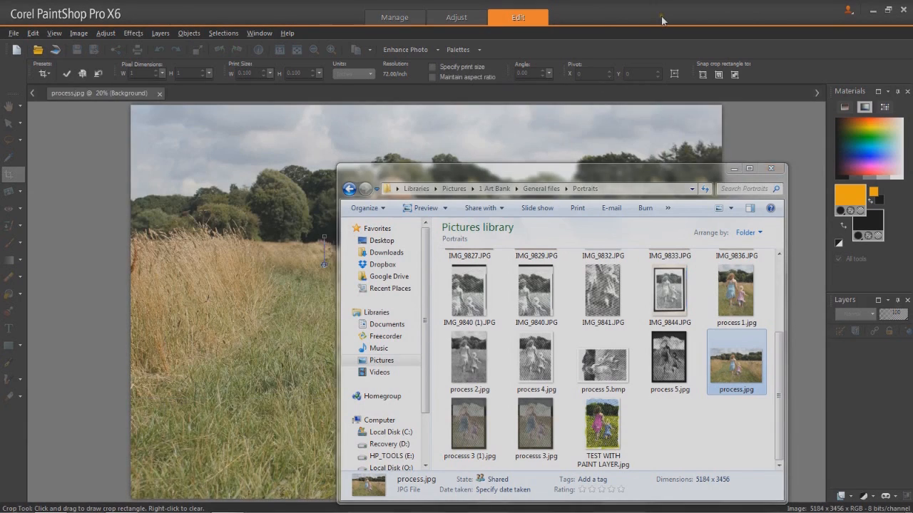
click(662, 19)
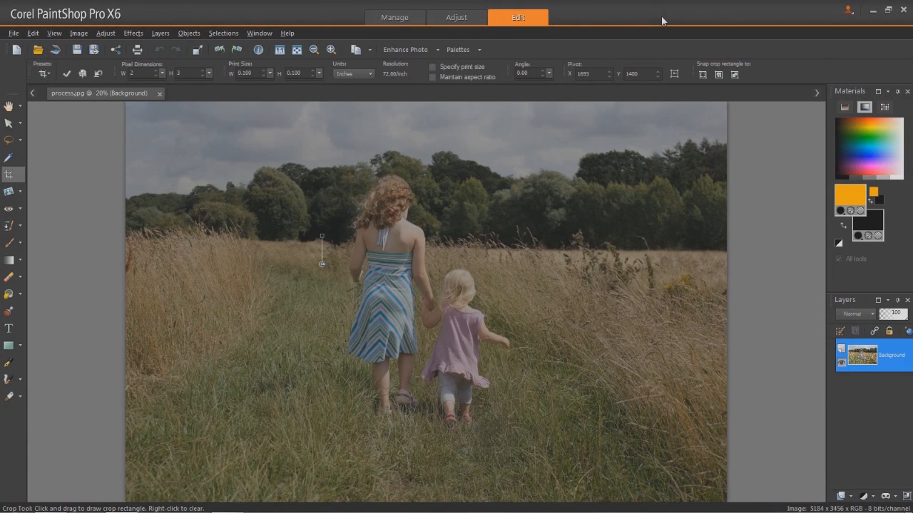
click(9, 123)
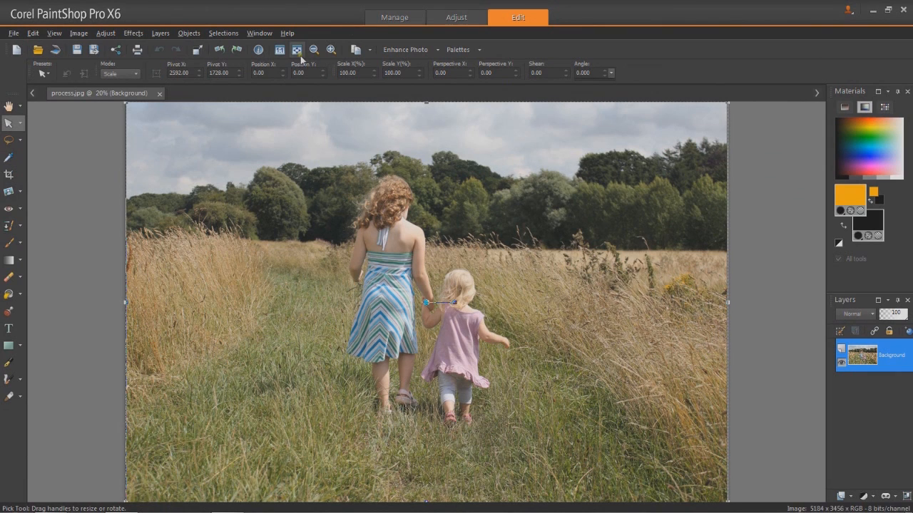
click(315, 50)
click(315, 51)
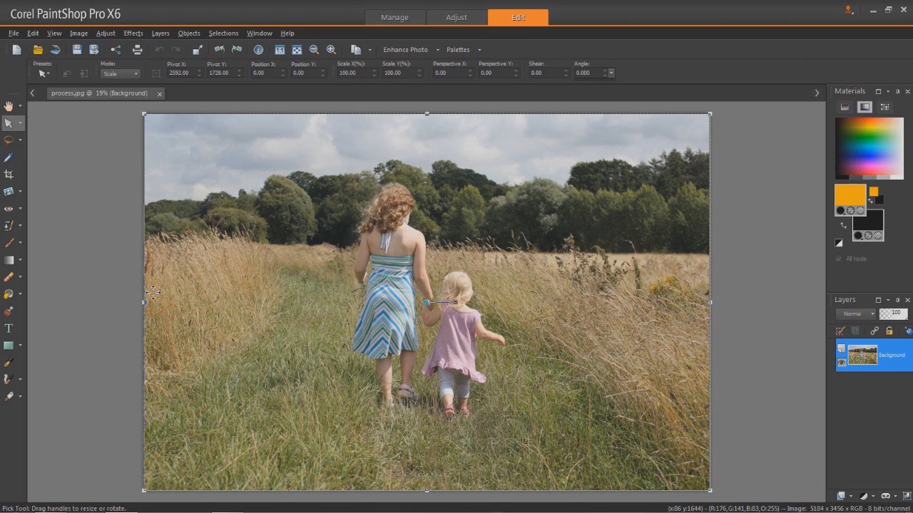
- Crop the photo to a free-form portrait rectangle of about 2007 × 2872 pixels around the two walking girls
click(10, 175)
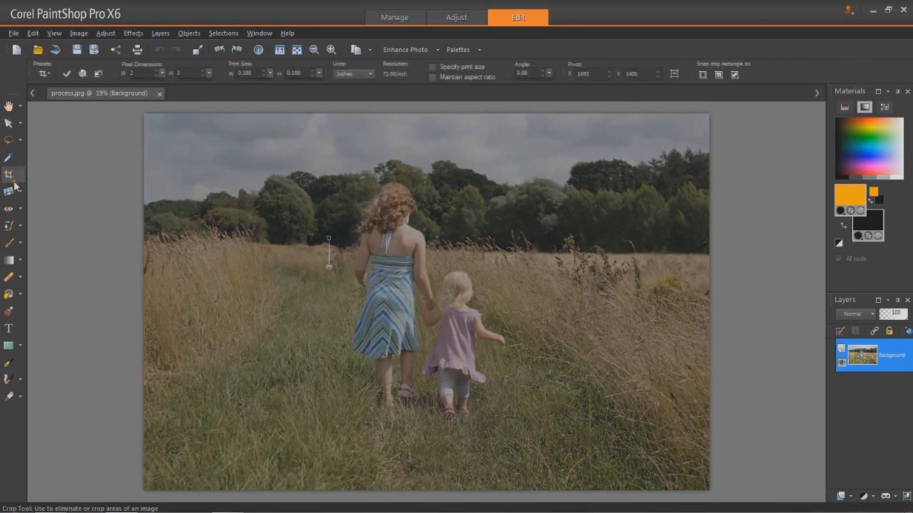
drag(323, 155, 531, 457)
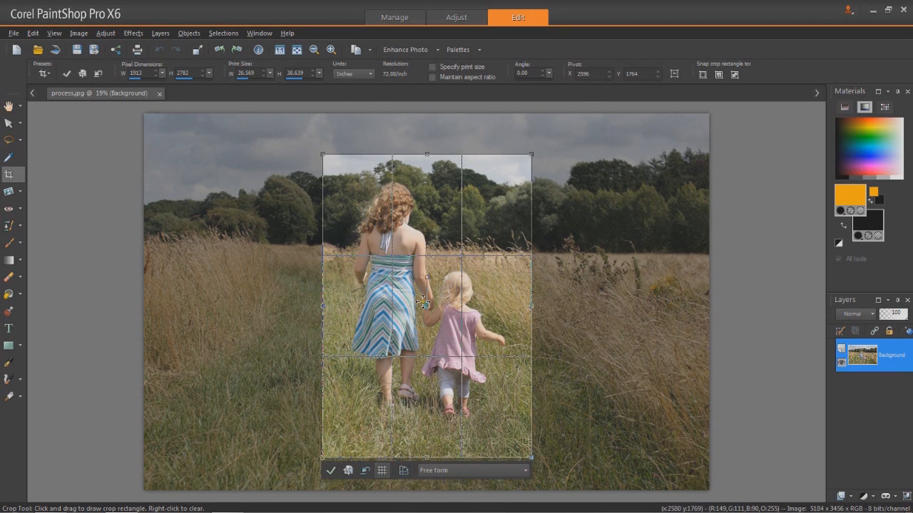
drag(427, 308, 419, 294)
drag(524, 446, 531, 454)
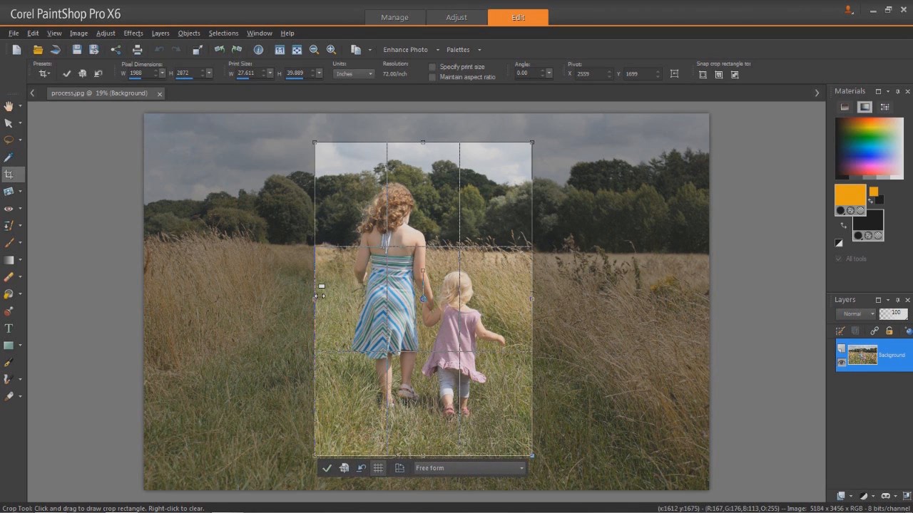
drag(315, 298, 311, 300)
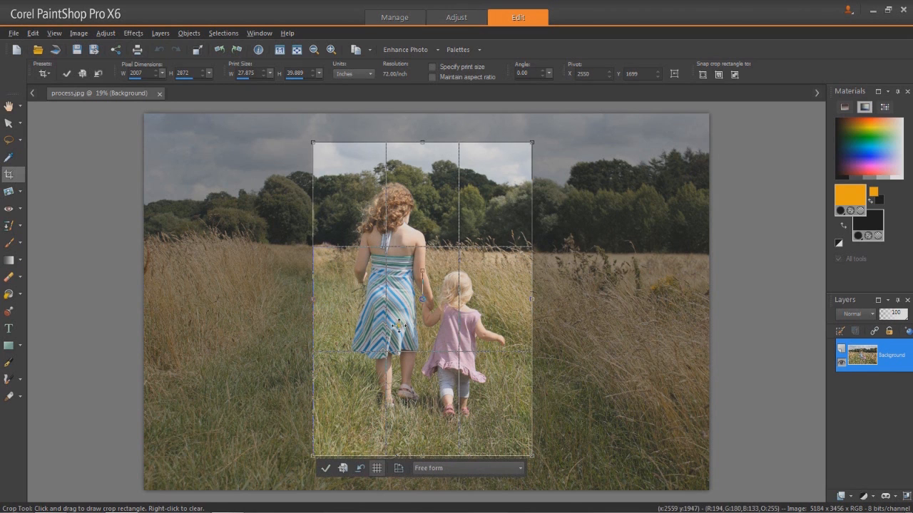
drag(424, 301, 423, 296)
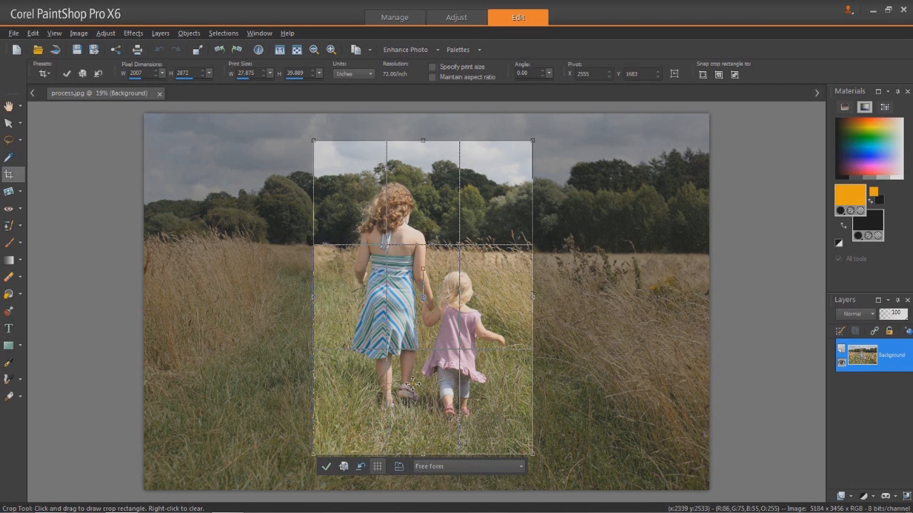
double_click(413, 303)
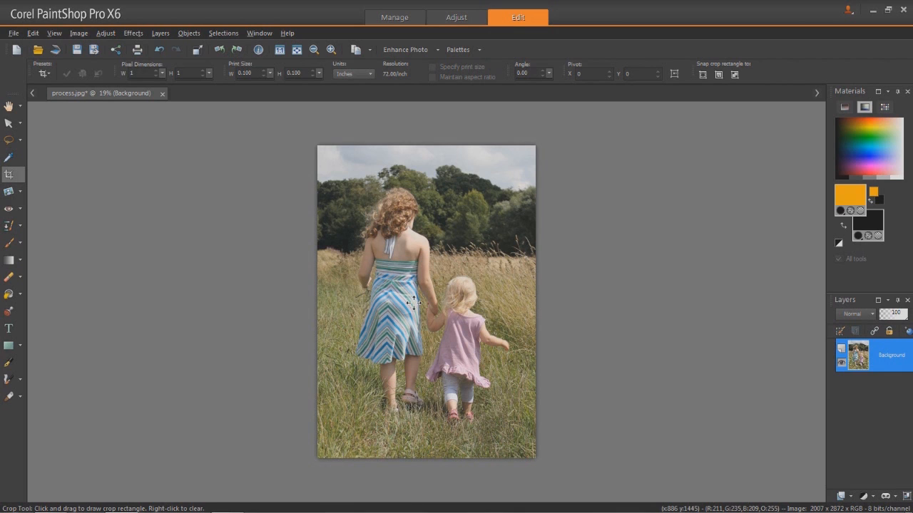
- Convert the cropped photo to greyscale, accepting the reset of the Crop tool
click(80, 34)
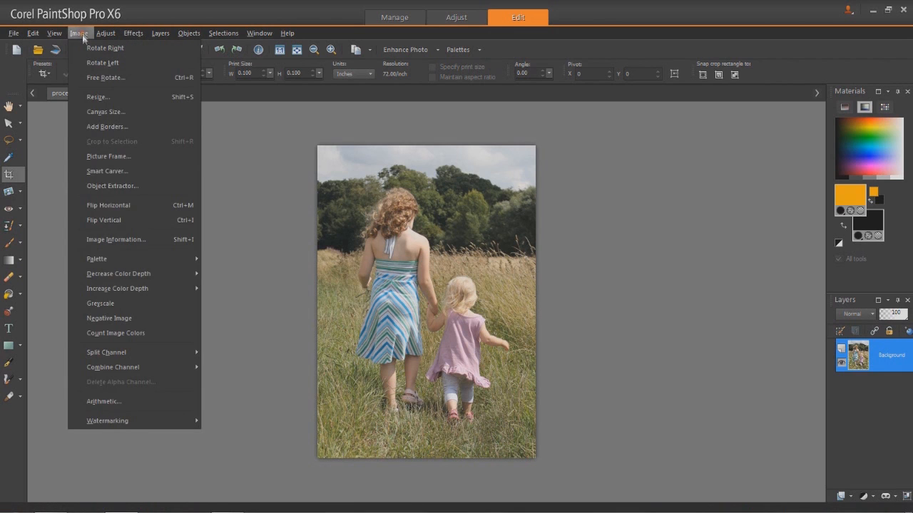
click(106, 303)
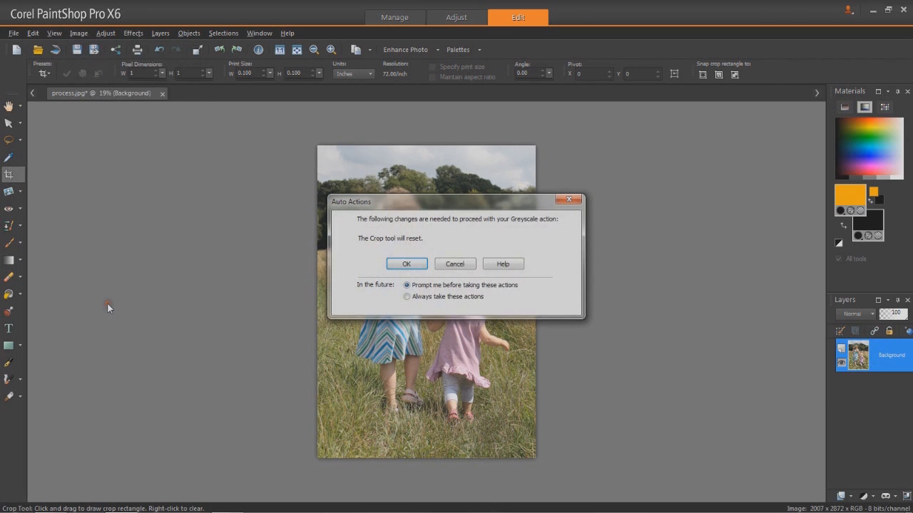
click(406, 264)
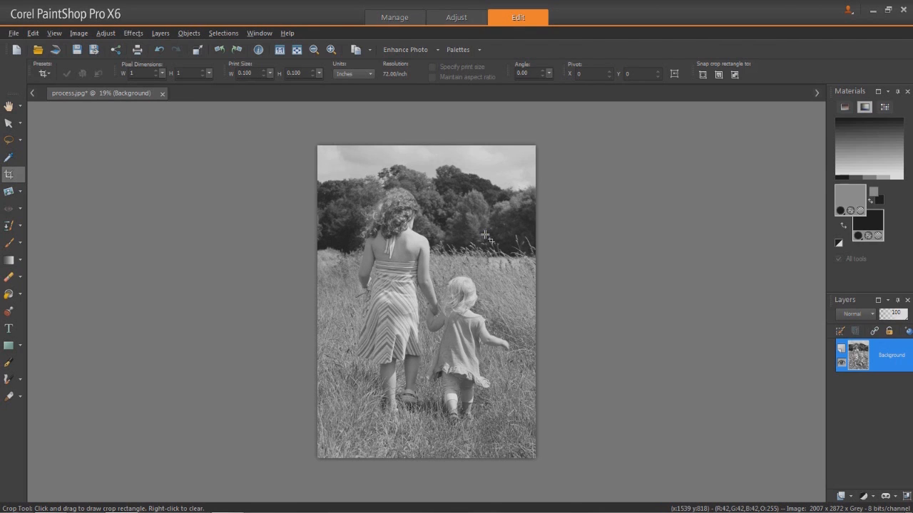
- Try contrast values of -48 and 73 on the greyscale photo, and reset brightness and contrast to the defaults
click(103, 32)
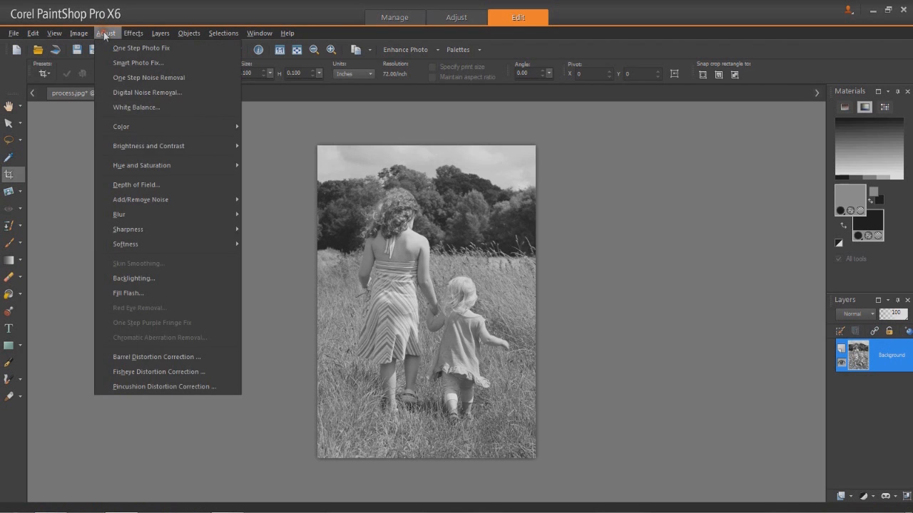
mouse_move(116, 148)
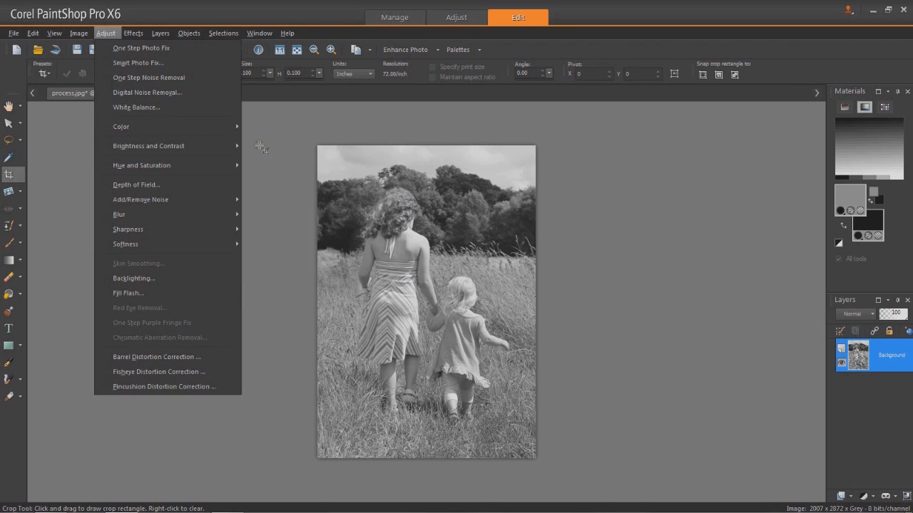
click(257, 145)
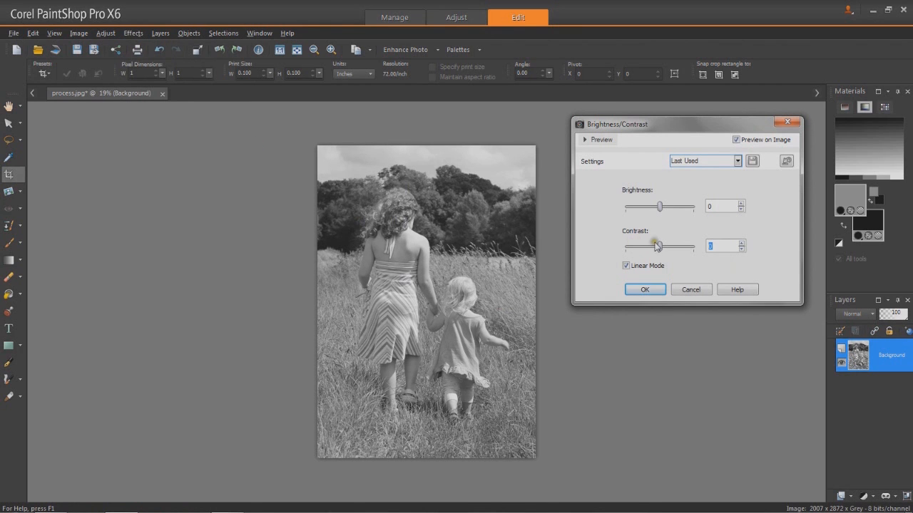
drag(658, 247, 646, 247)
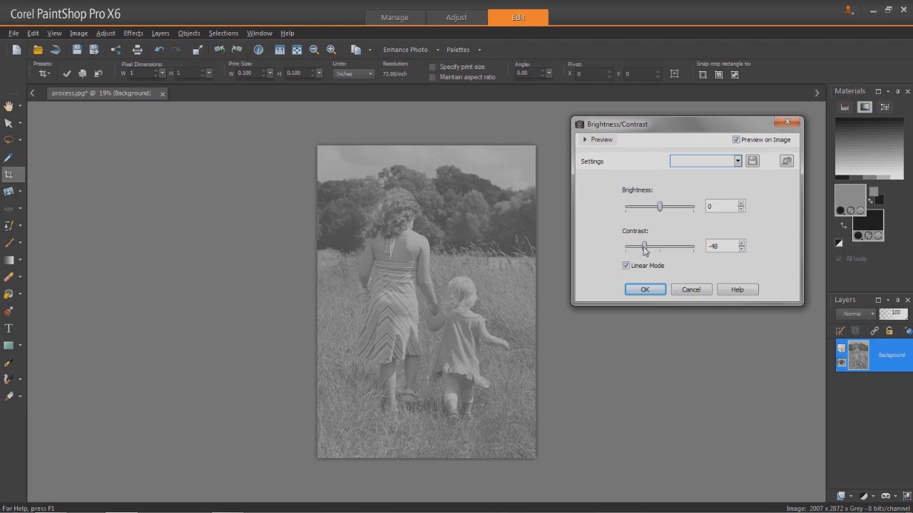
drag(643, 248, 682, 250)
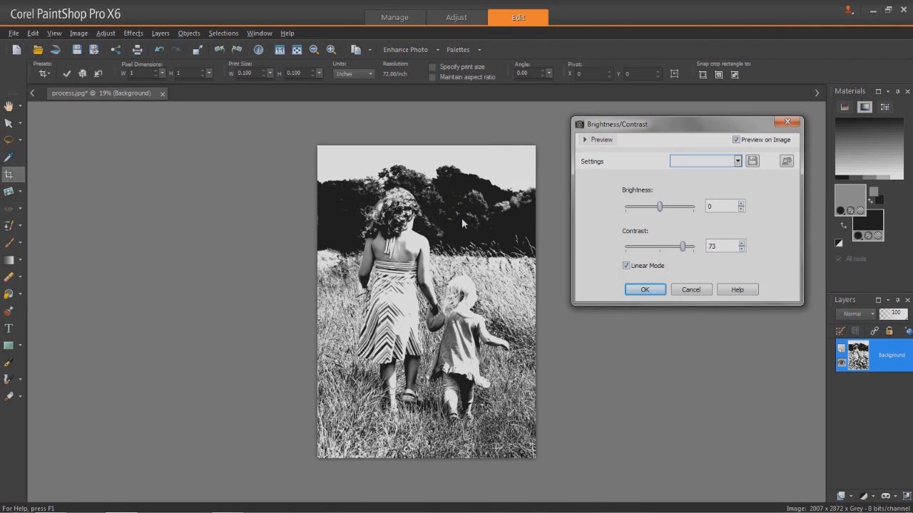
click(785, 162)
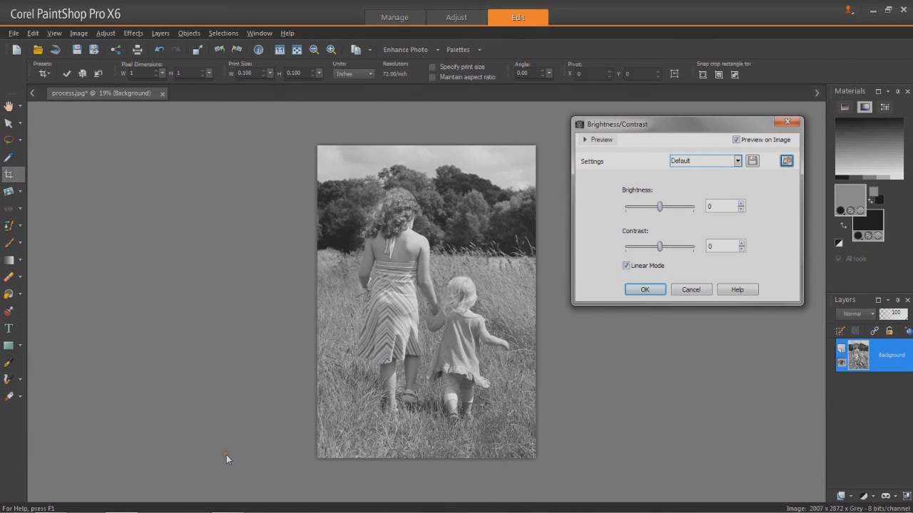
click(641, 289)
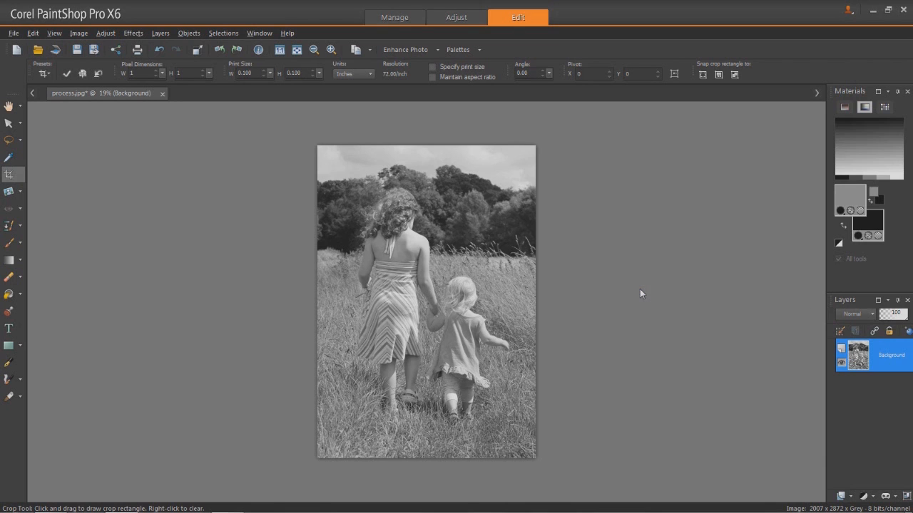
- Inspect the photo's detail at full size and apply an Average blur with a filter aperture of 23
click(280, 50)
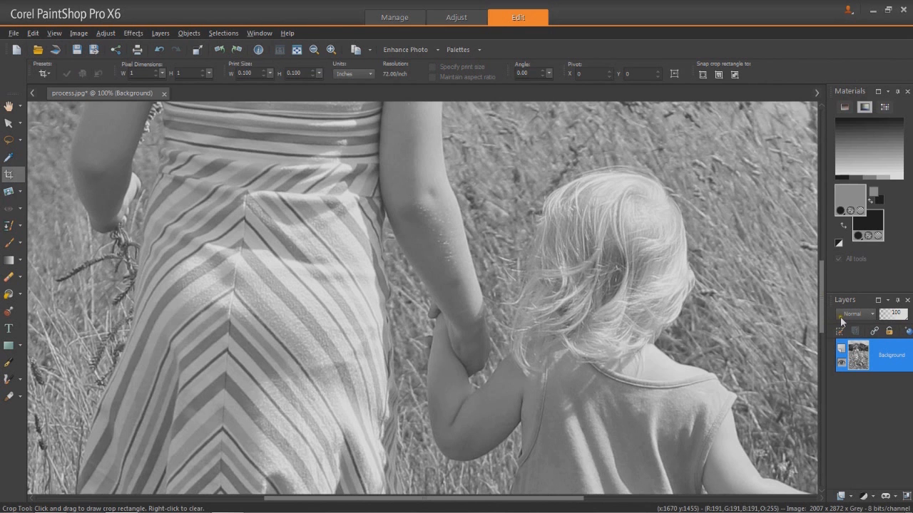
drag(821, 299, 815, 322)
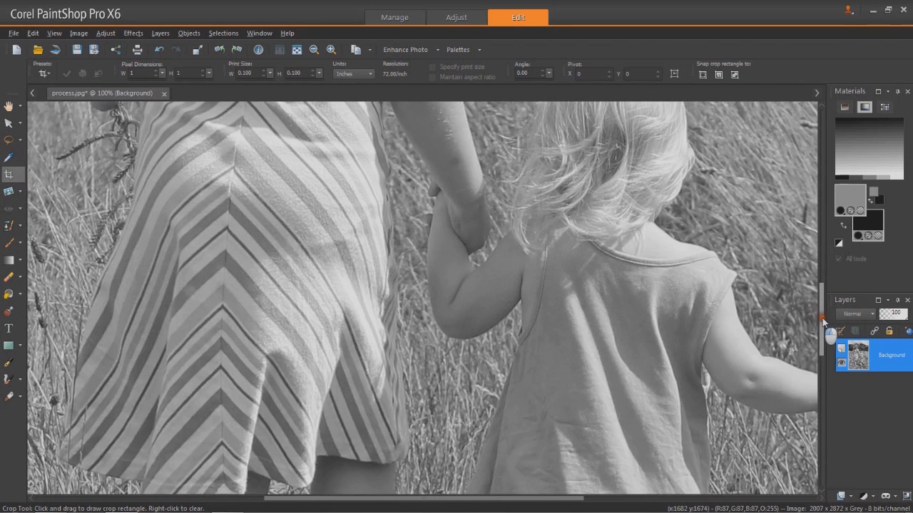
drag(822, 318, 822, 289)
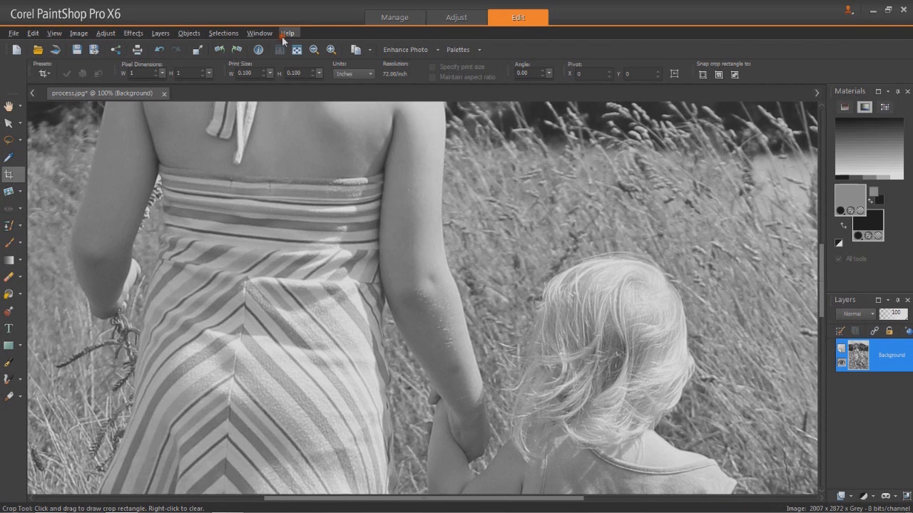
click(298, 50)
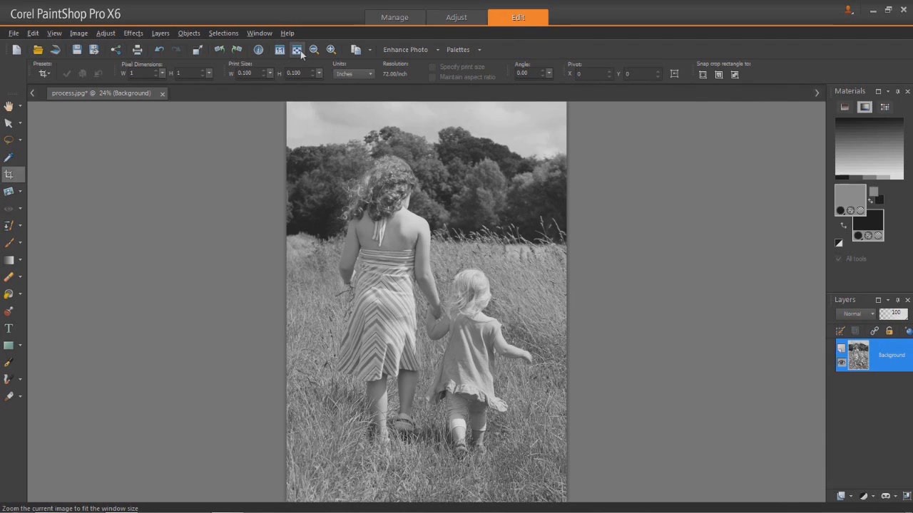
click(99, 36)
mouse_move(133, 214)
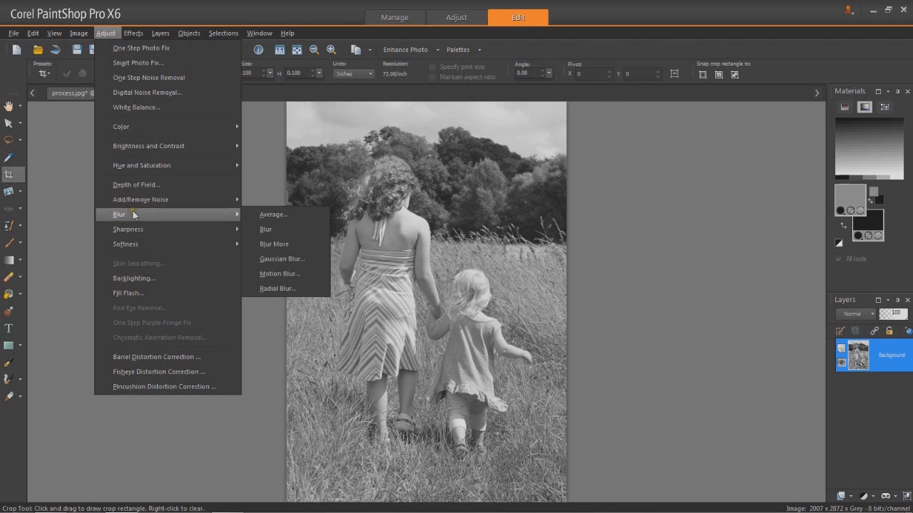
click(281, 215)
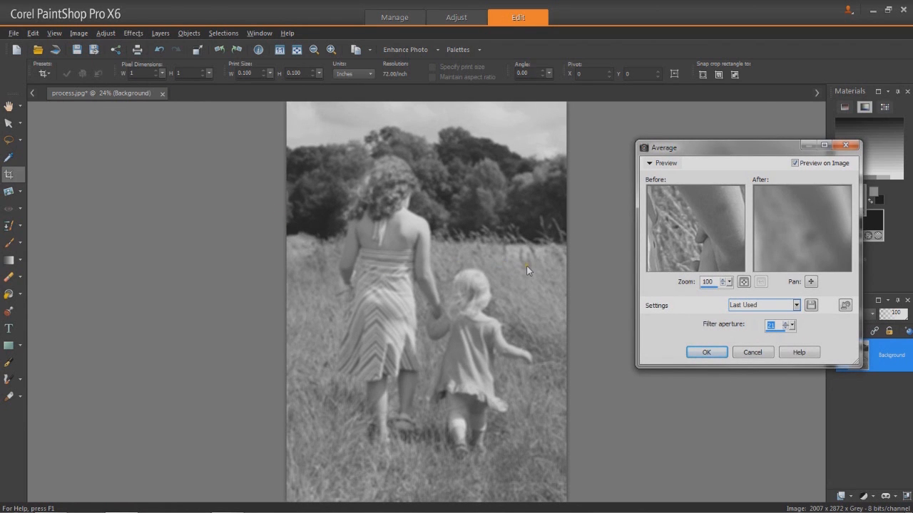
click(784, 323)
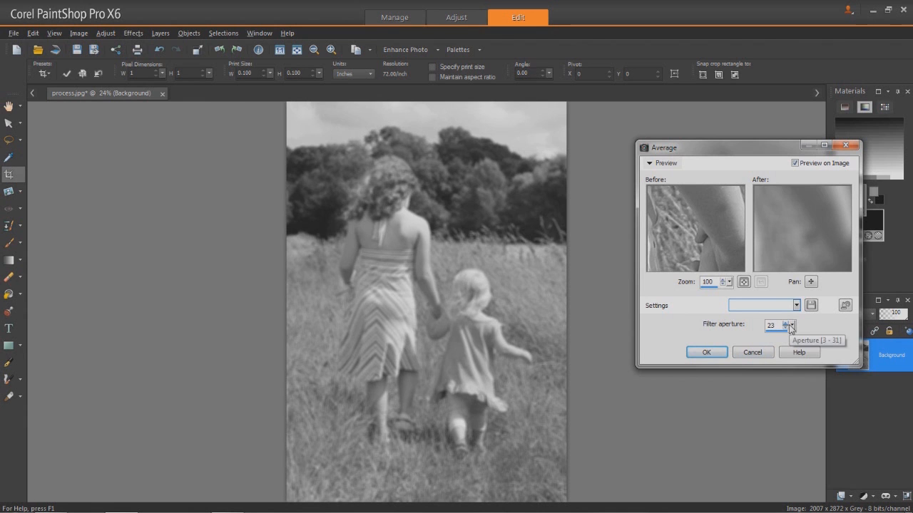
click(707, 353)
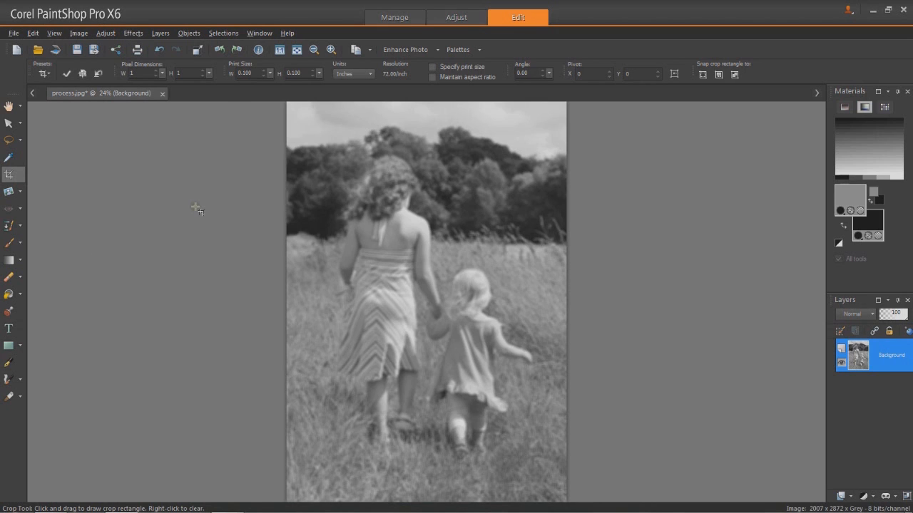
- Start the Halftone artistic effect on the blurred photo, preview it on the image and choose the Line halftone pattern
click(135, 33)
mouse_move(160, 112)
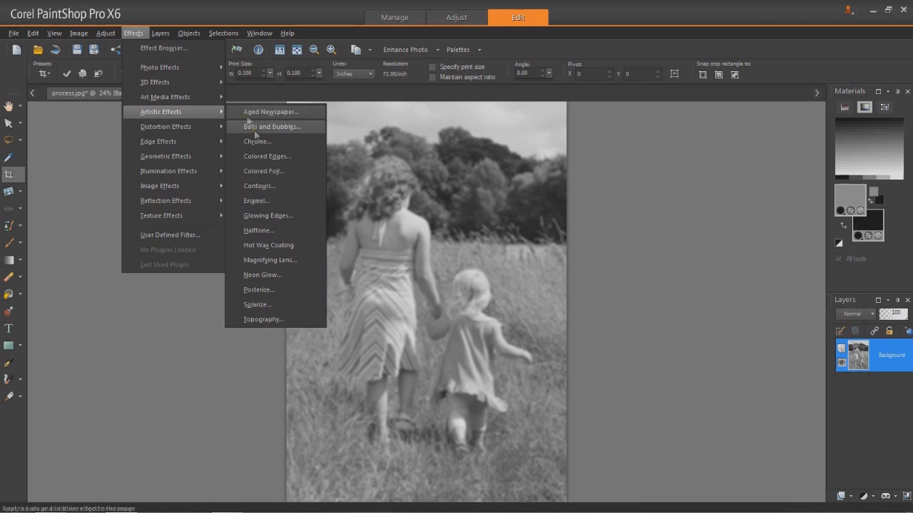
click(275, 230)
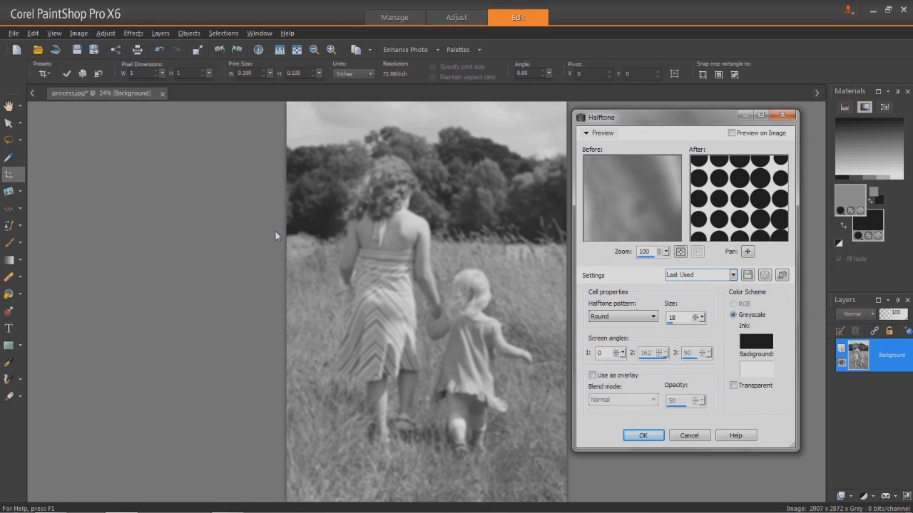
click(731, 133)
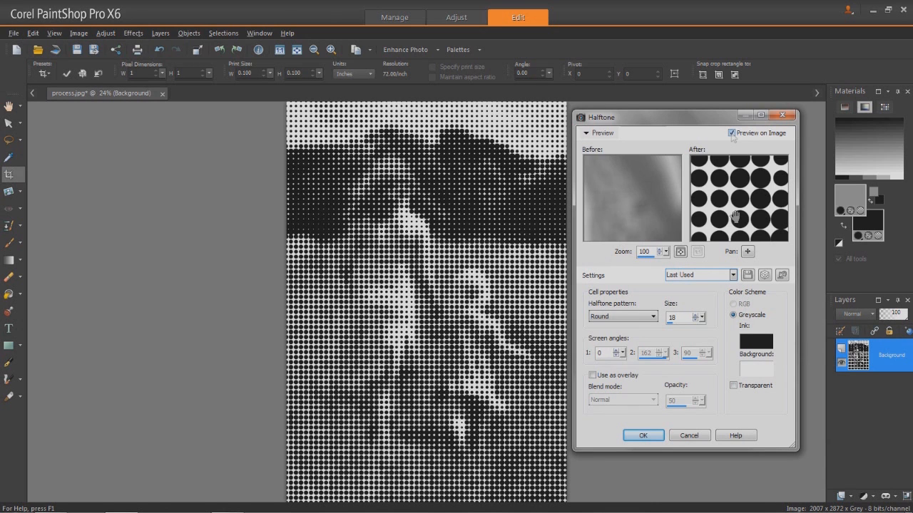
click(653, 318)
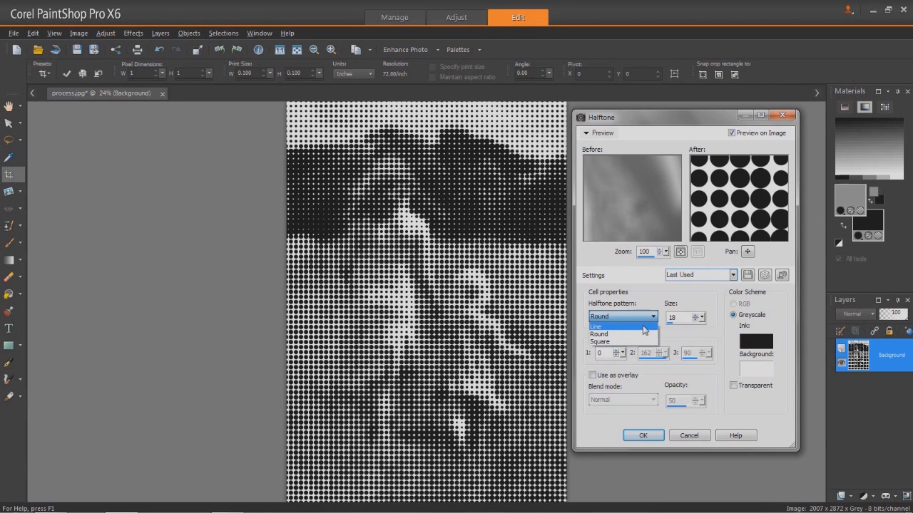
click(642, 326)
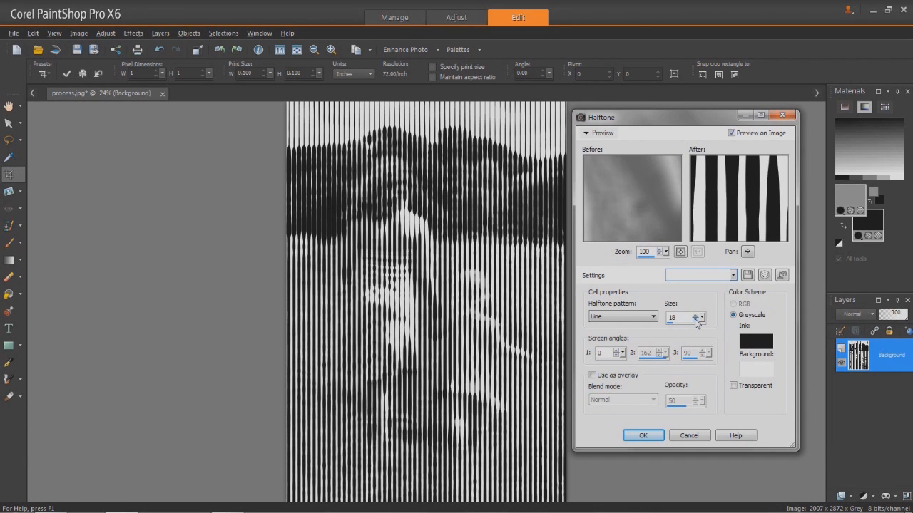
- Reduce the halftone cell size to 7
click(696, 321)
click(696, 321)
click(696, 320)
click(696, 321)
click(696, 320)
click(696, 320)
click(696, 321)
click(696, 321)
click(696, 321)
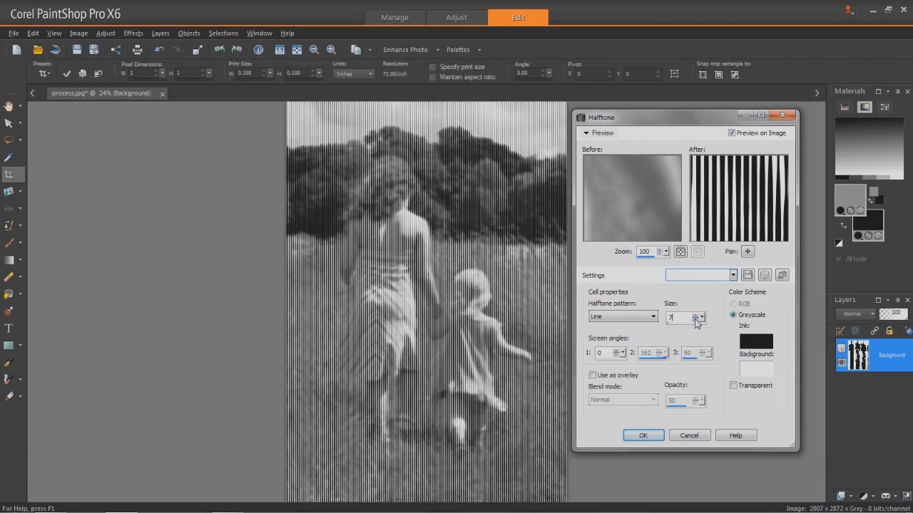
- Try a halftone cell size of 30 for the line pattern
click(695, 316)
click(695, 316)
click(696, 316)
click(696, 316)
click(696, 316)
click(696, 316)
click(696, 316)
click(696, 316)
click(696, 316)
click(696, 316)
click(696, 315)
click(696, 316)
click(695, 316)
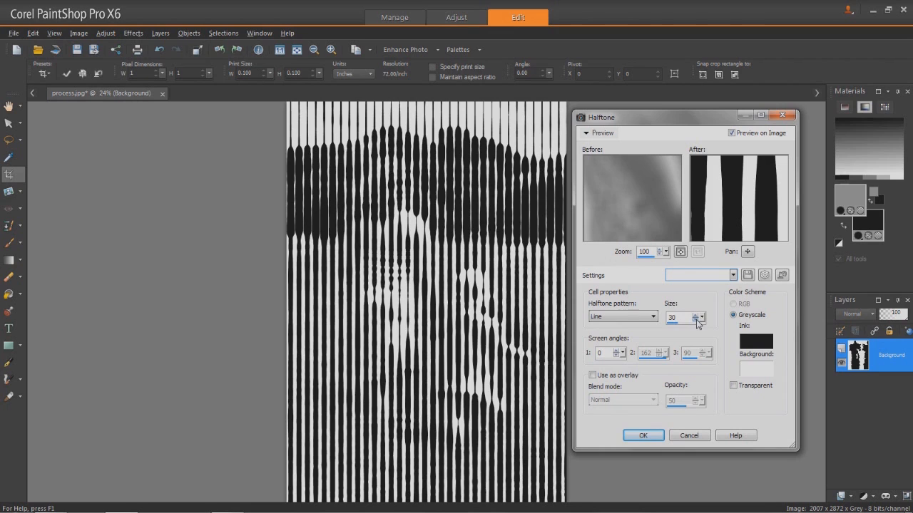
- Reduce the cell size of the line halftone to 18
click(697, 320)
click(696, 320)
click(696, 320)
click(696, 321)
click(696, 320)
click(697, 320)
click(696, 320)
click(697, 320)
click(697, 320)
click(696, 320)
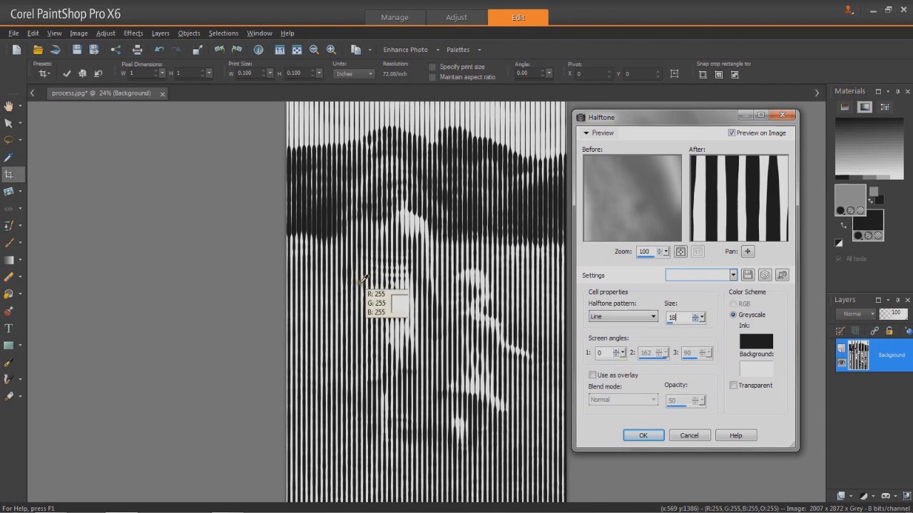
- Try a first screen angle of 90, change it so the lines rise at a shallow diagonal to the right, and apply the Halftone effect
double_click(603, 354)
text(90)
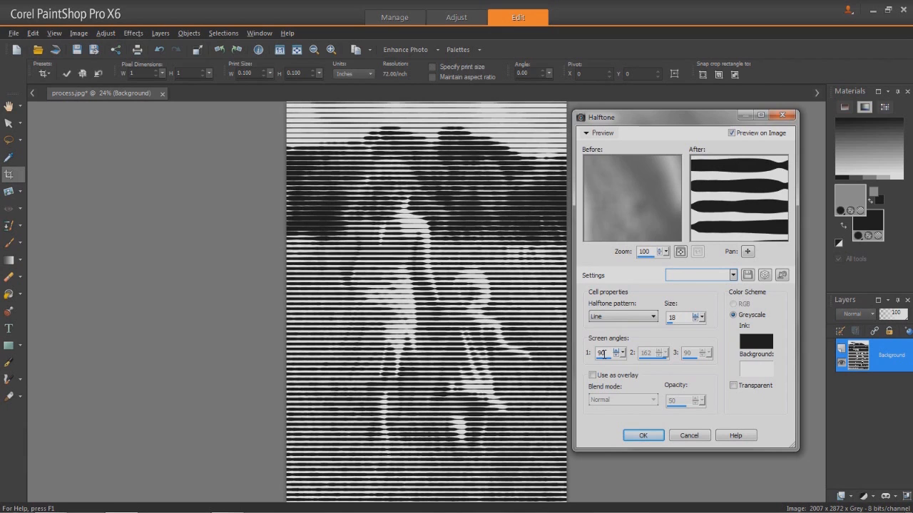
double_click(603, 352)
text(11)
key(Return)
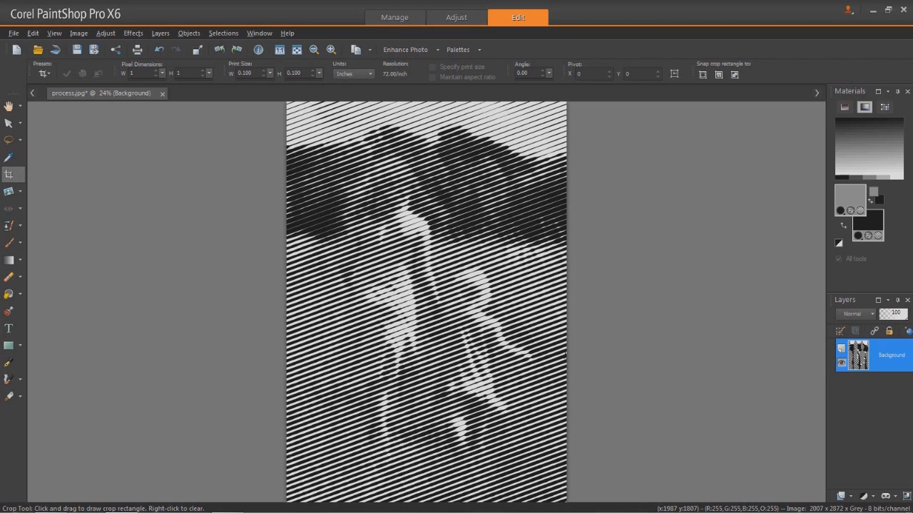
- Inspect the halftone lines at full size and save the whole picture under the new name Girls halftone tutorial cut.png
click(280, 51)
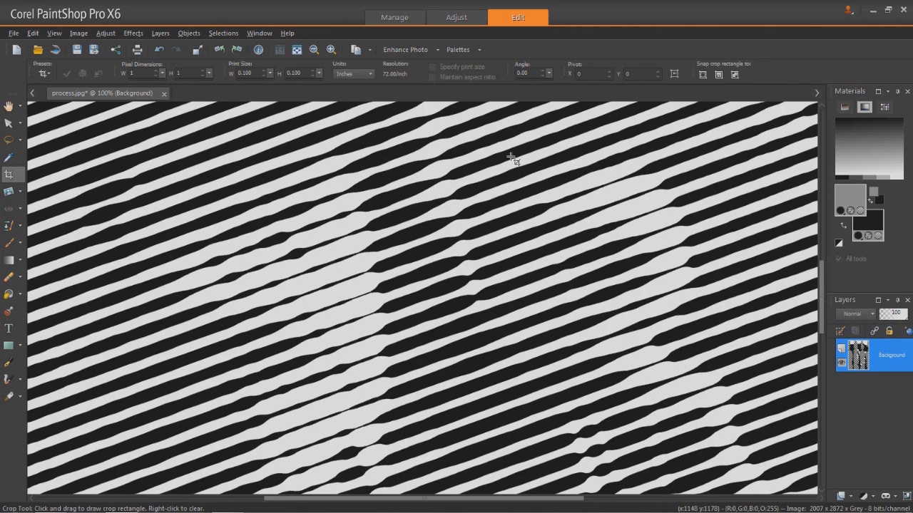
scroll(511, 156, down, 1)
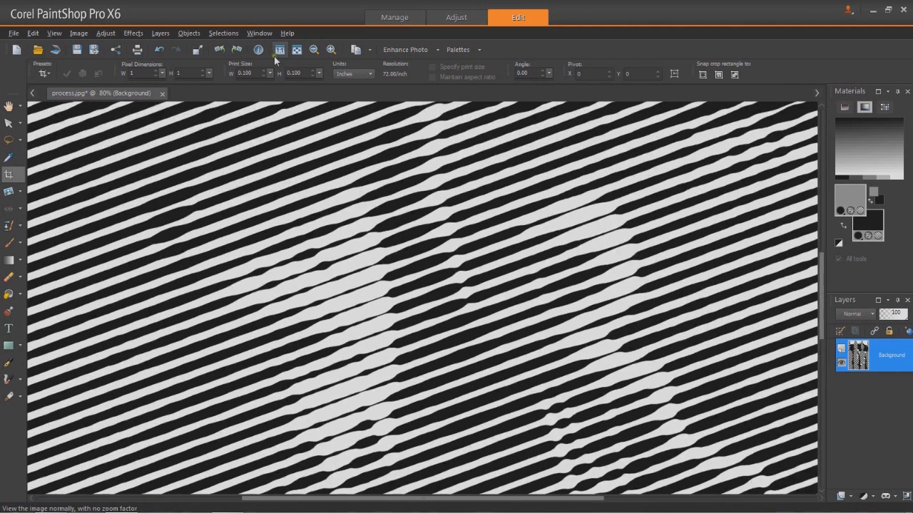
click(295, 54)
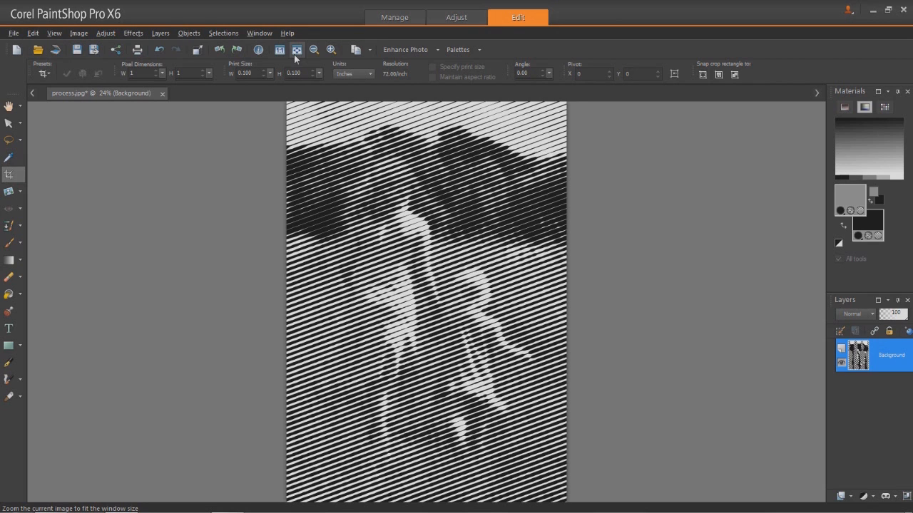
click(93, 50)
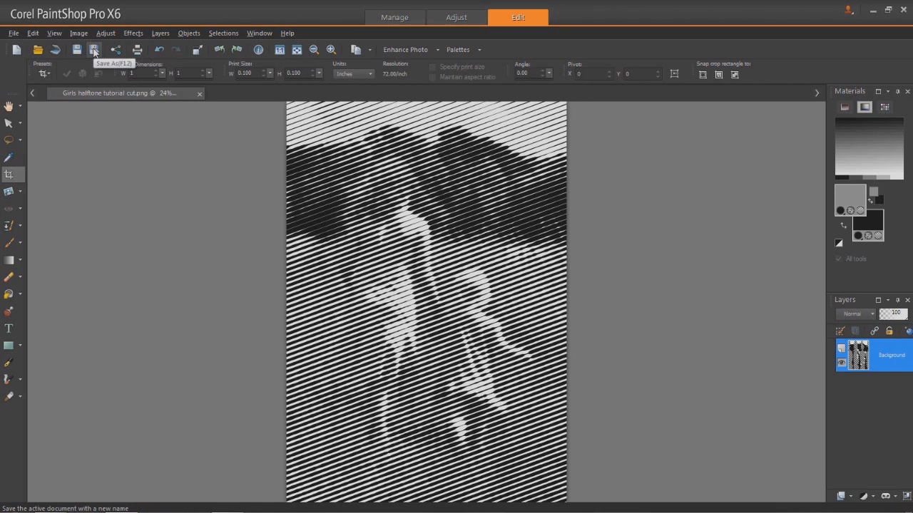